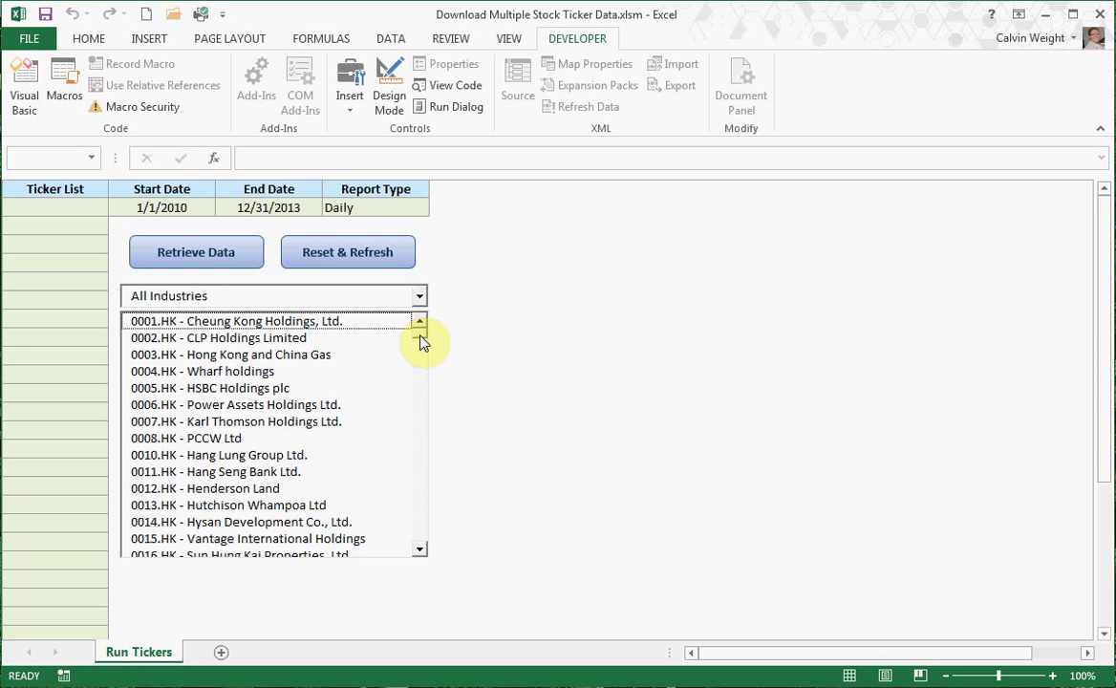
# - Scroll through the full ticker list shown under the All Industries filter
pyautogui.moveTo(421, 342); pyautogui.dragTo(421, 304)
# - Choose Gas Utilities as the industry filter to narrow the ticker list to gas companies
pyautogui.click(420, 299)
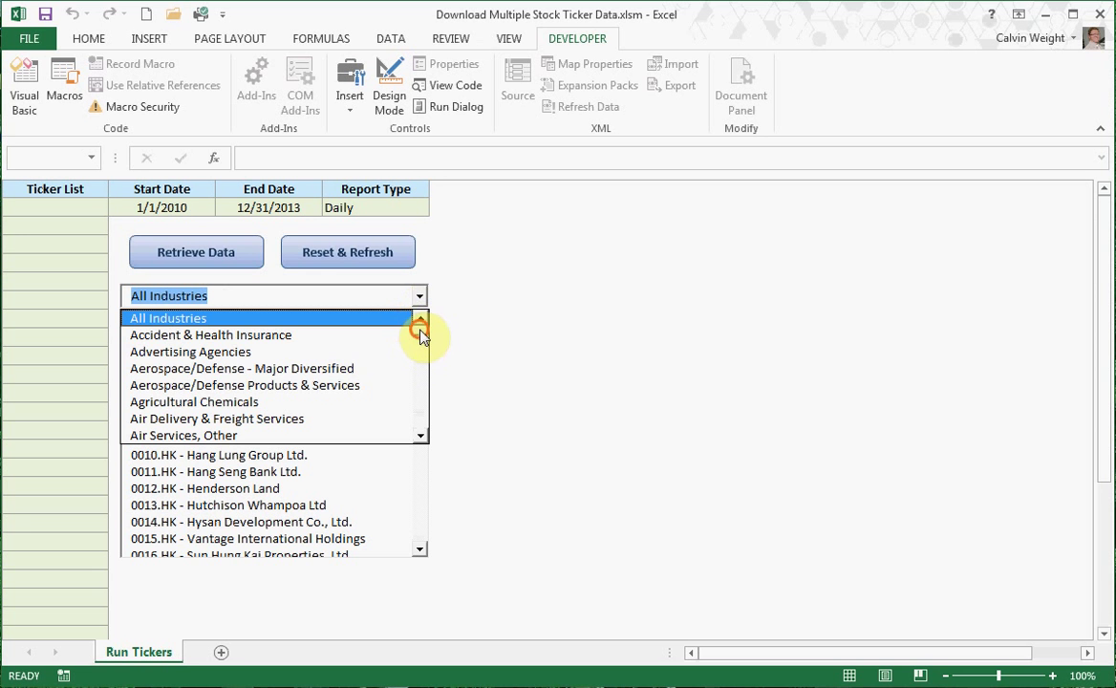
pyautogui.moveTo(421, 342); pyautogui.dragTo(416, 365)
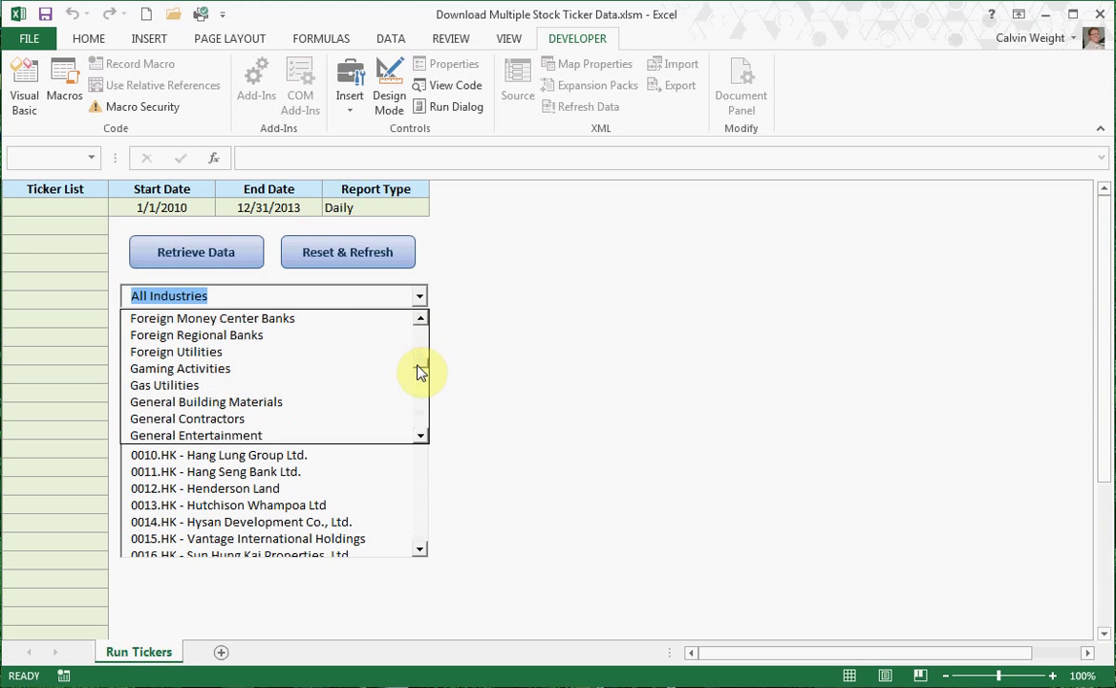
pyautogui.click(167, 387)
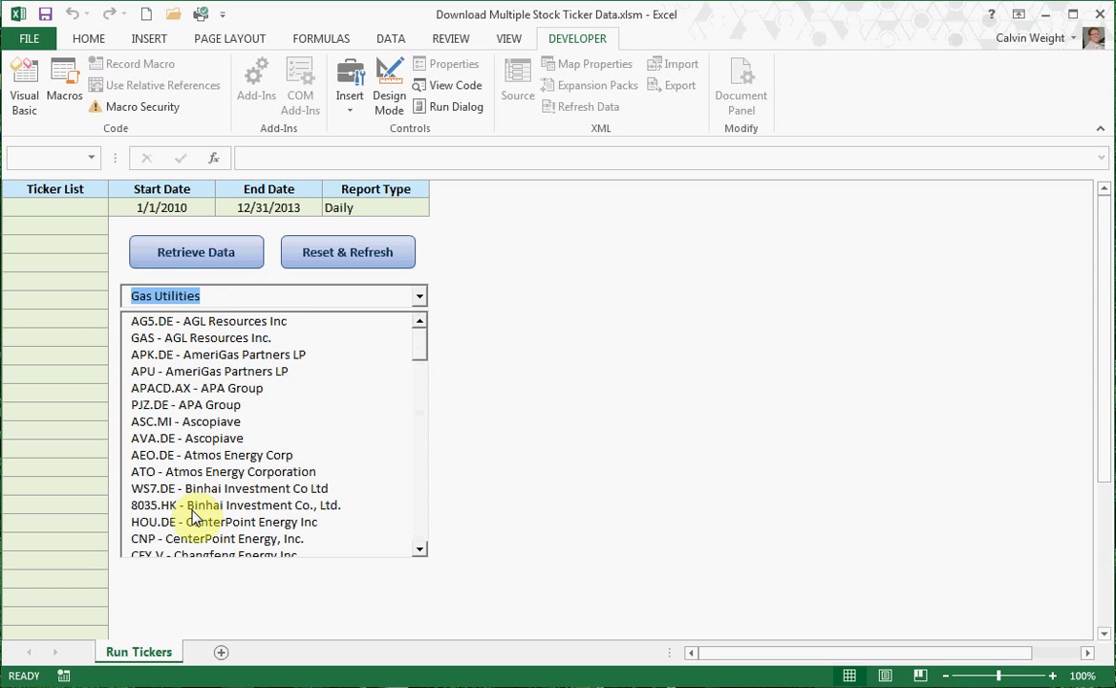
# - Add GAS and APU from the list box, then enter CNP and GOOG in A4 and A5
pyautogui.click(163, 344)
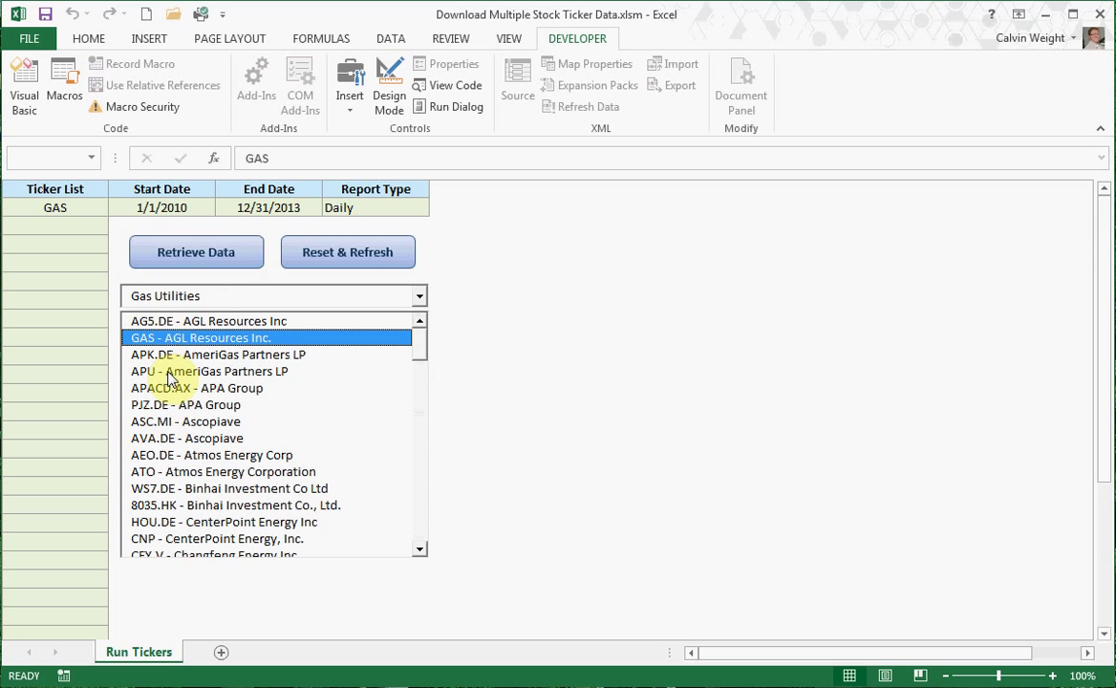
pyautogui.click(158, 372)
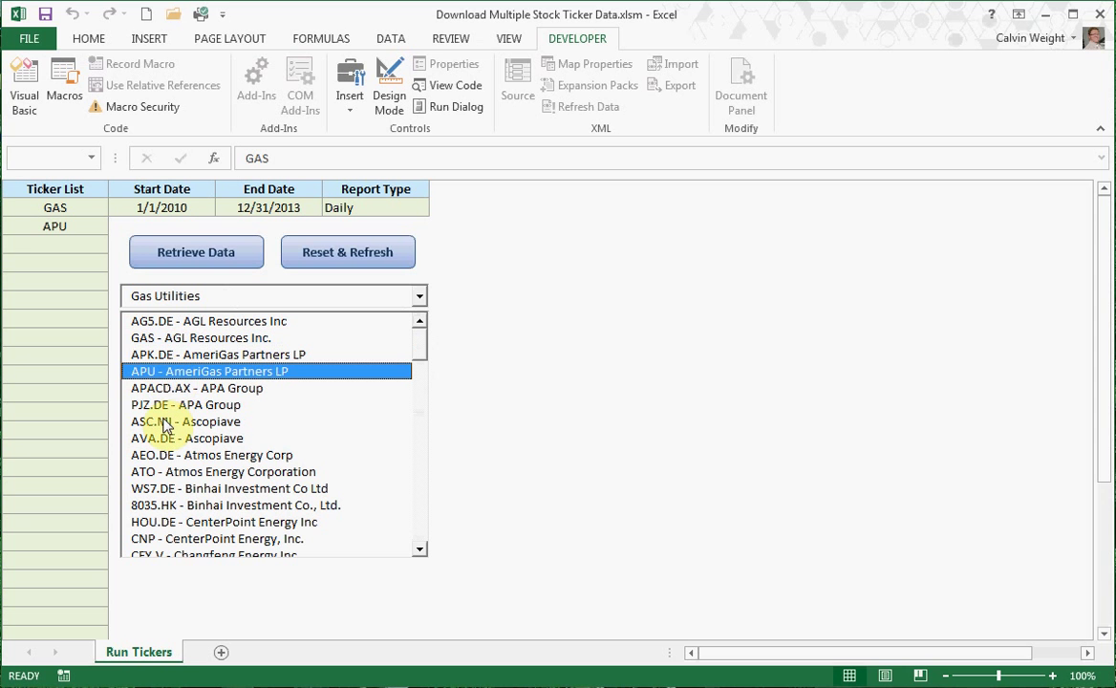
pyautogui.click(51, 245)
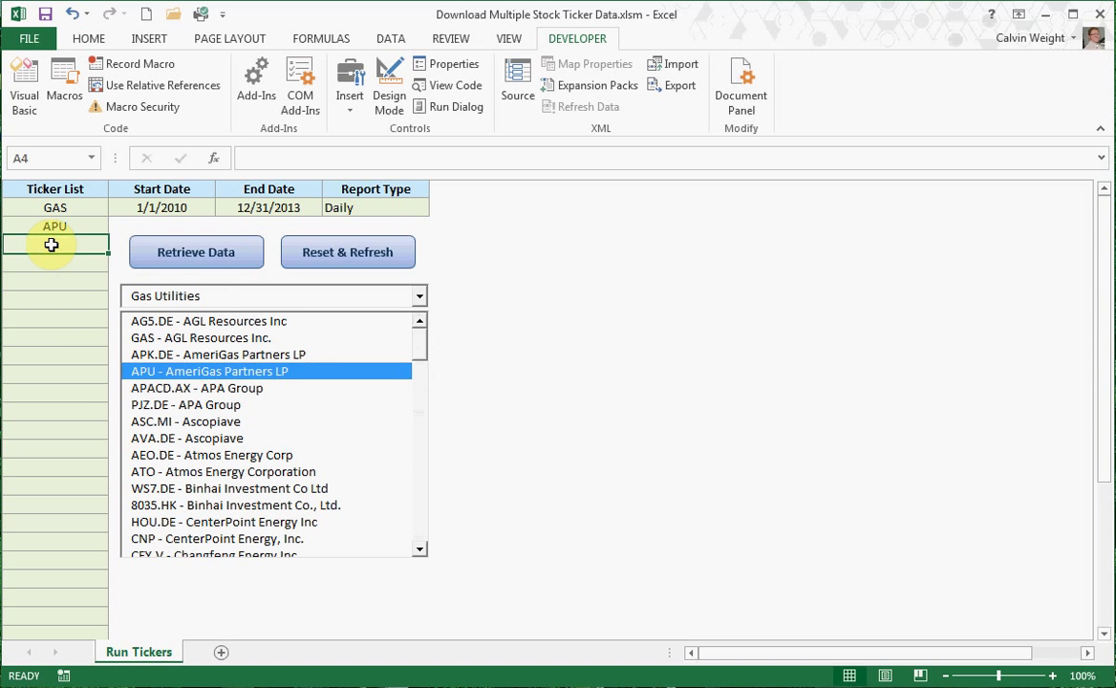
pyautogui.write('CNP')
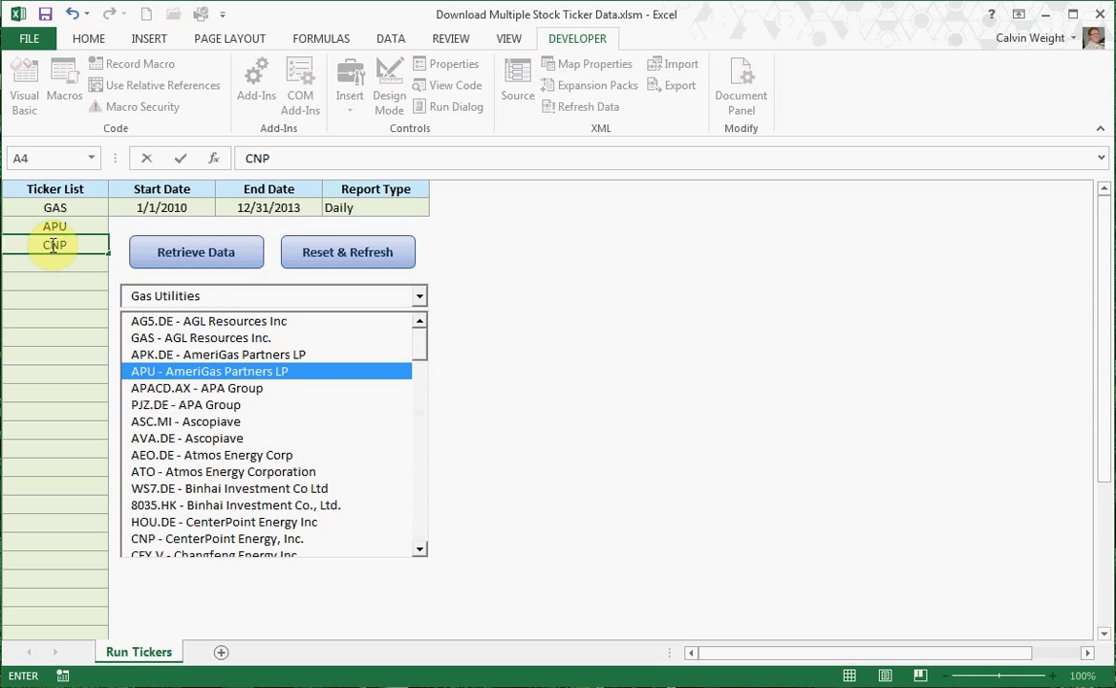
pyautogui.press('Return')
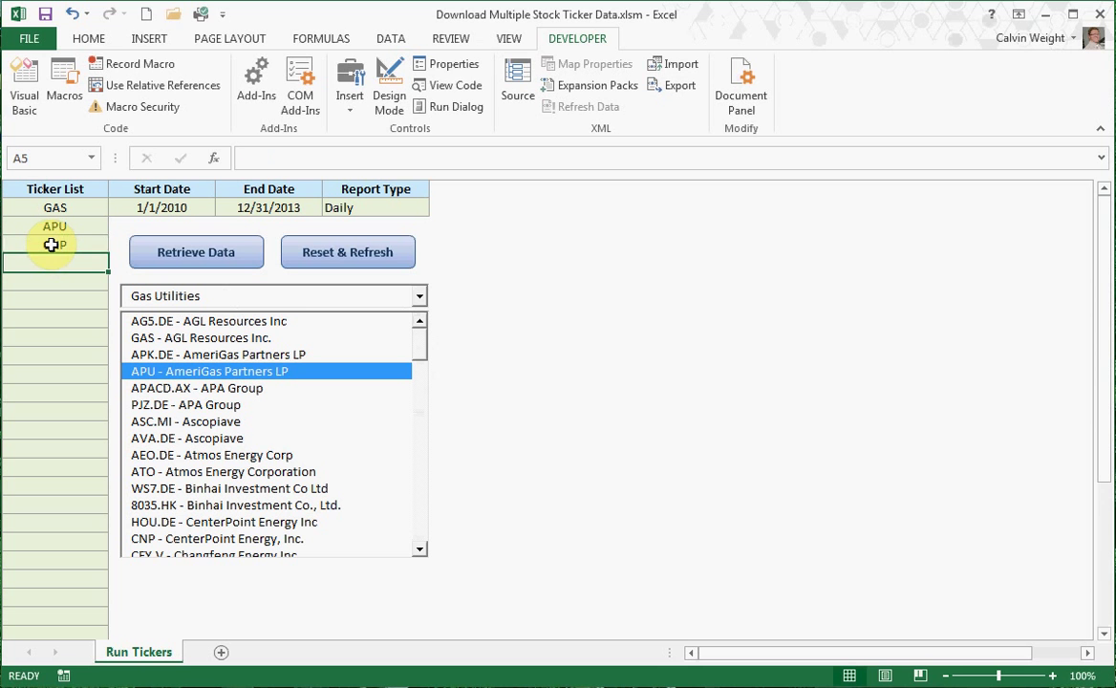
pyautogui.write('GAS')
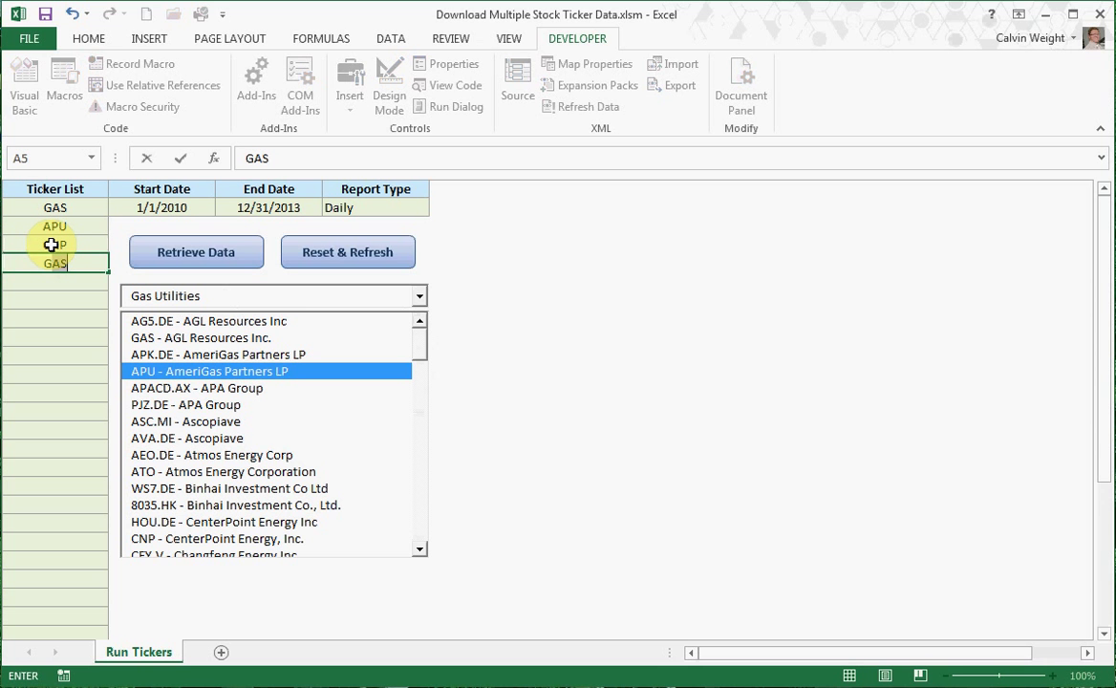
pyautogui.write('OOG')
pyautogui.press('Return')
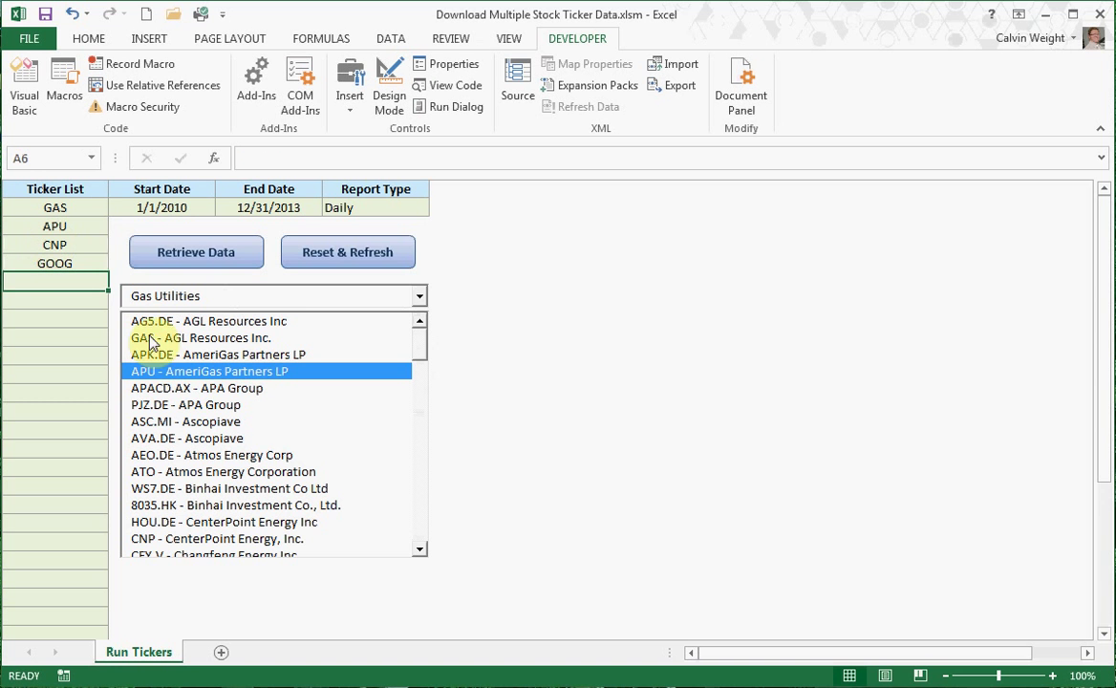
# - Add GAS and APU to the Ticker List a second time
pyautogui.click(185, 372)
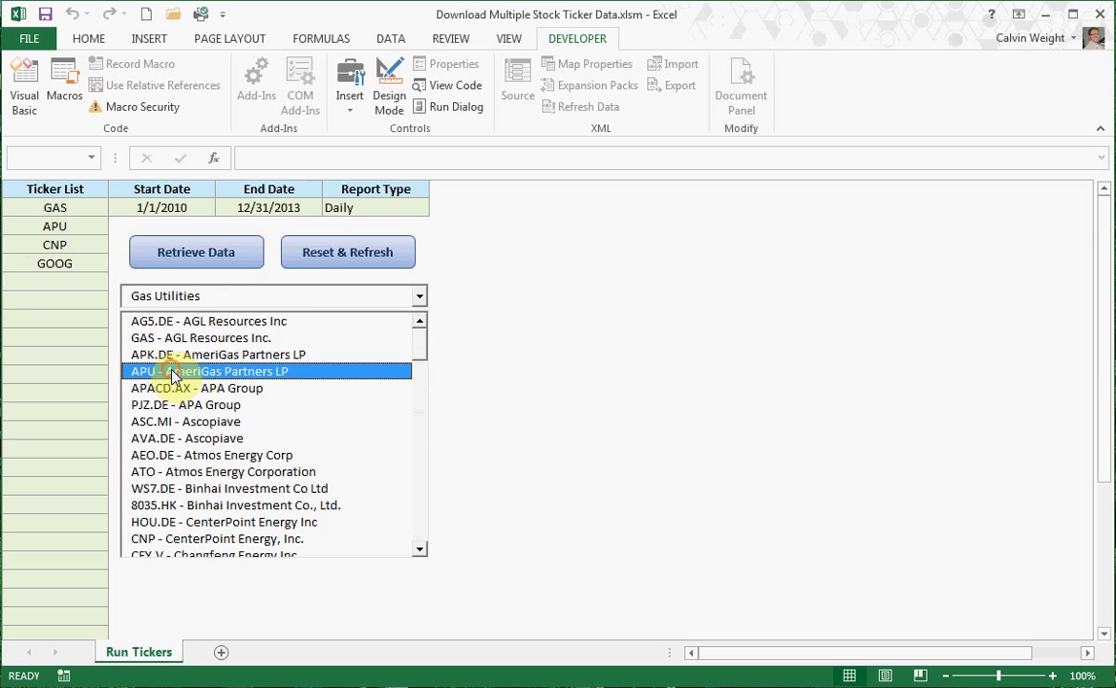
pyautogui.click(169, 338)
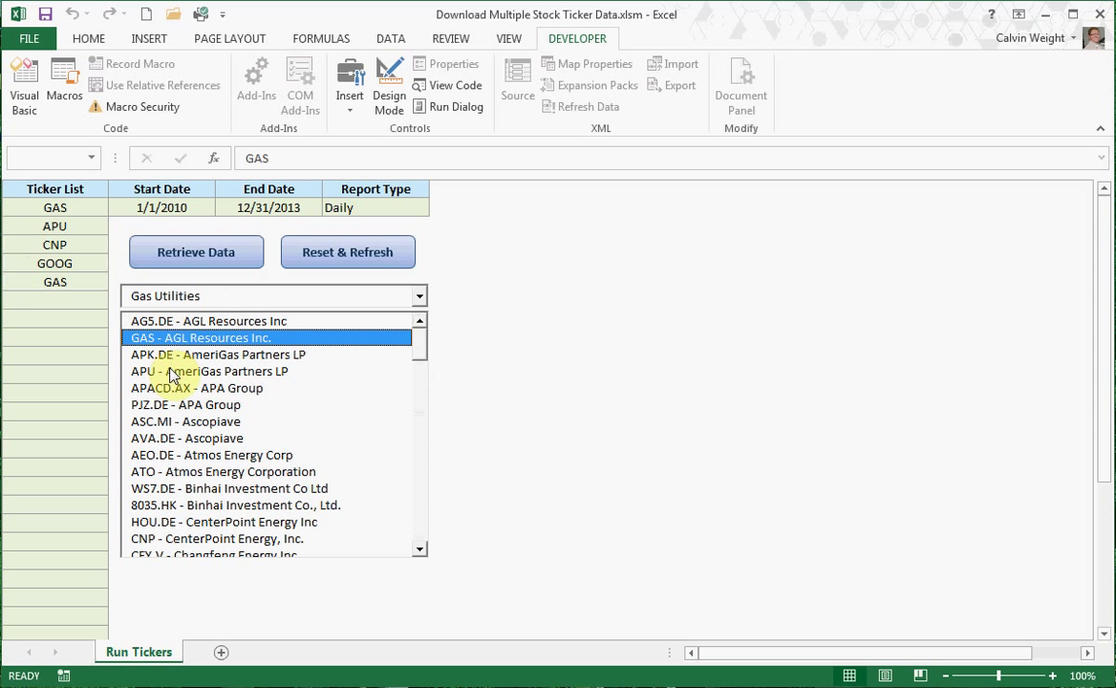
pyautogui.click(161, 372)
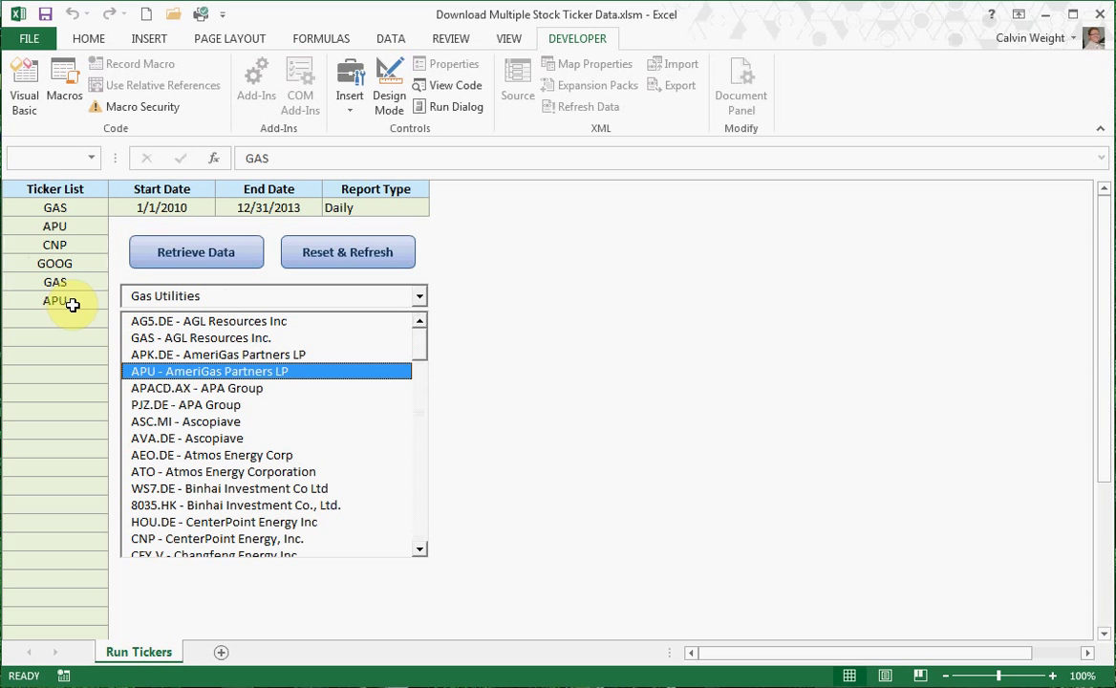
pyautogui.click(176, 204)
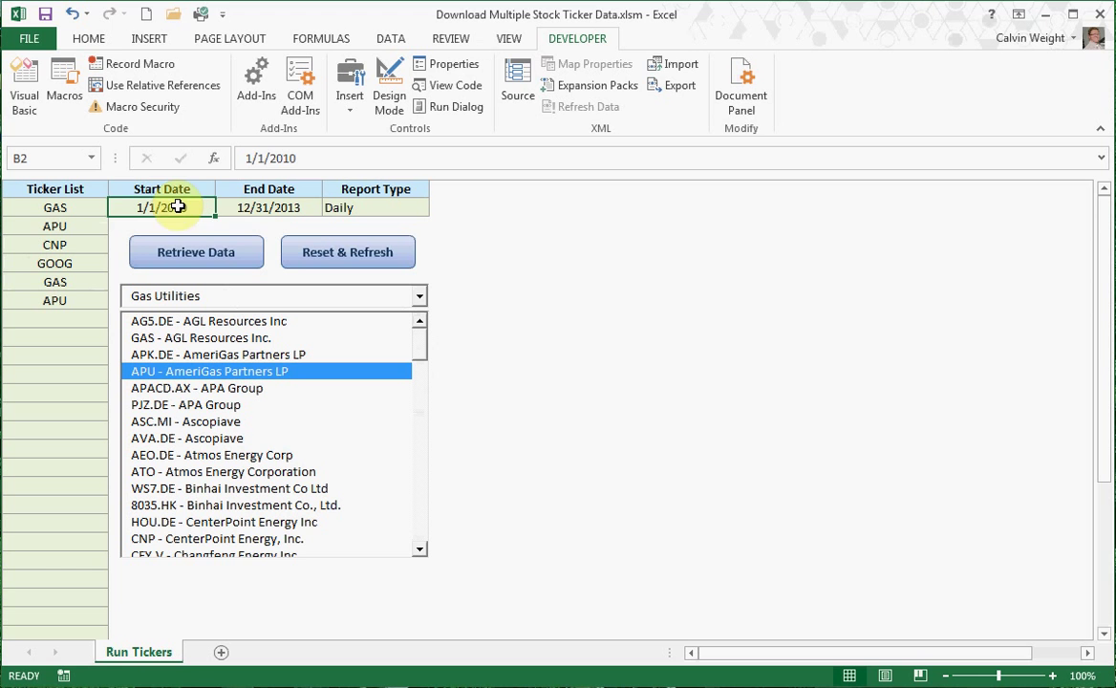
pyautogui.click(261, 209)
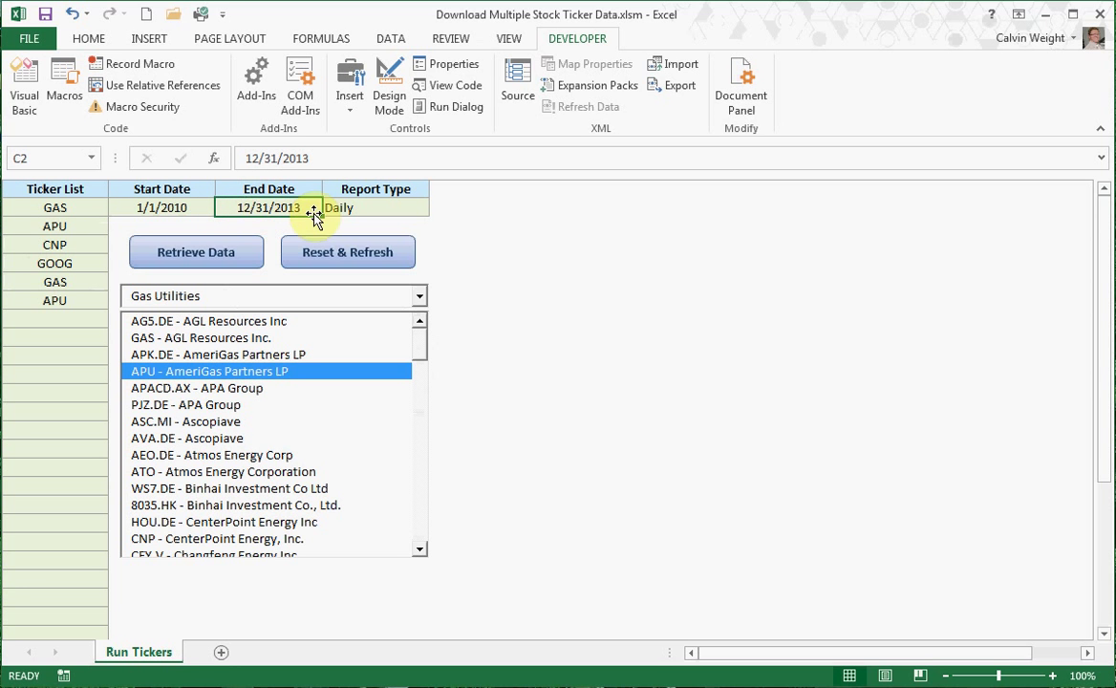
pyautogui.click(386, 206)
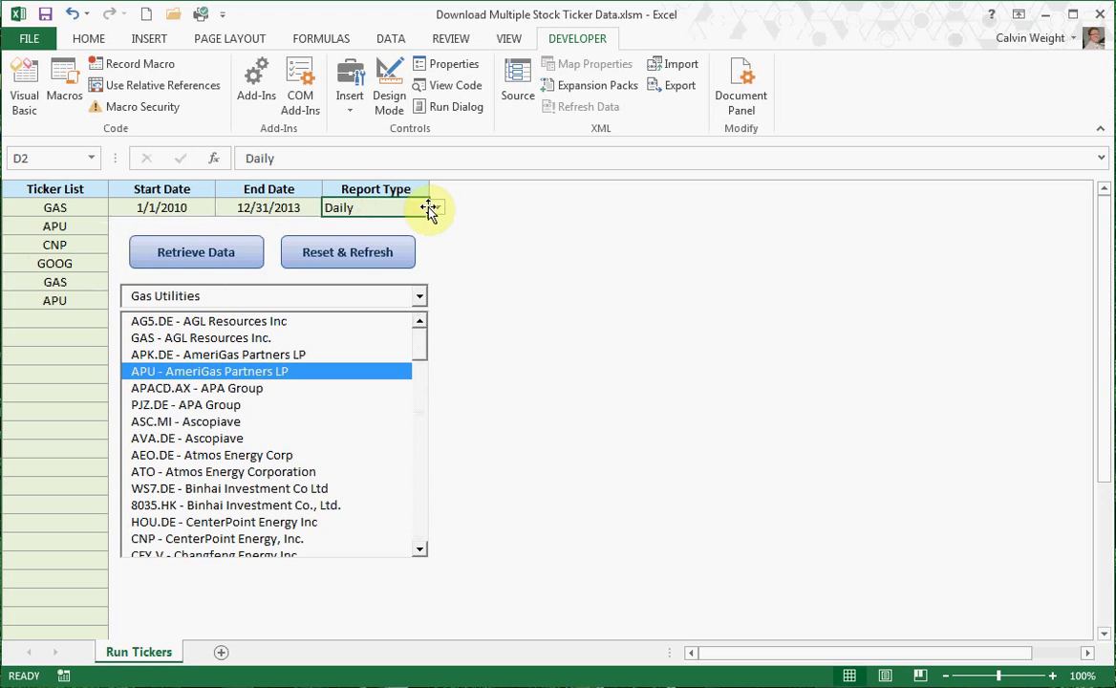
pyautogui.click(436, 208)
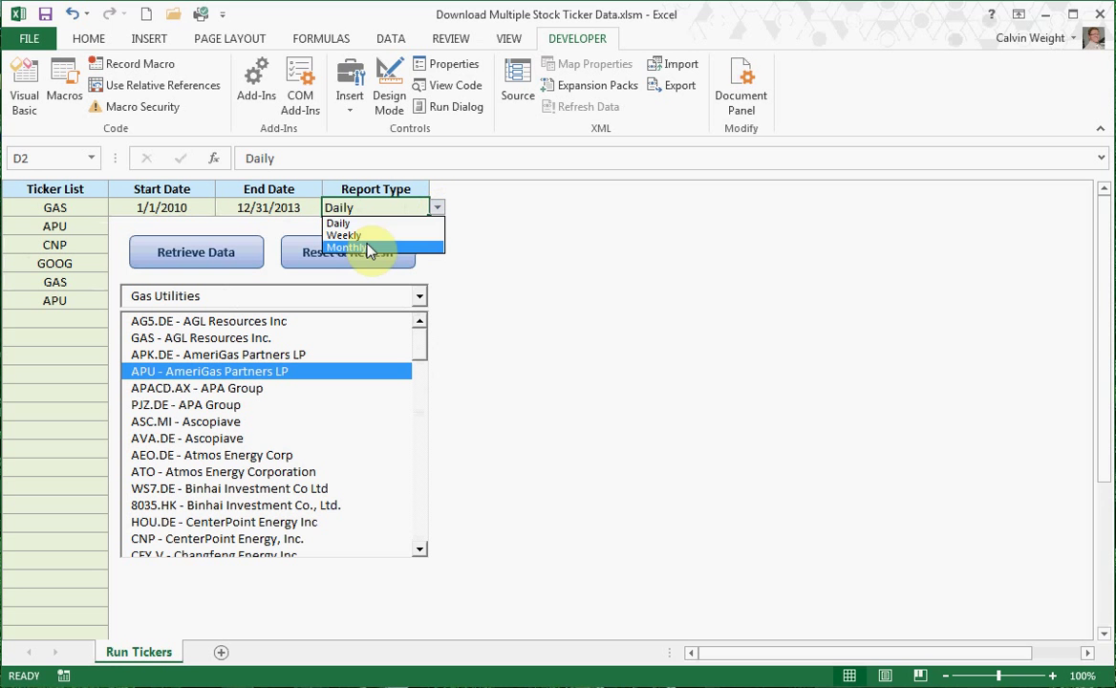
pyautogui.click(358, 235)
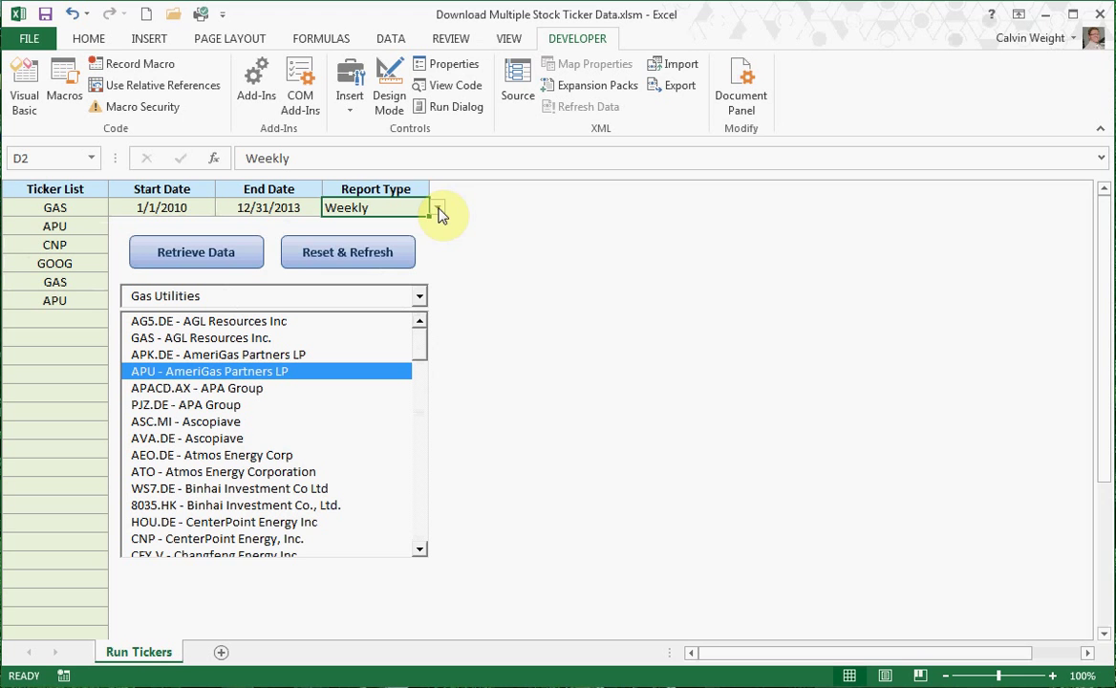
pyautogui.click(437, 208)
pyautogui.click(363, 220)
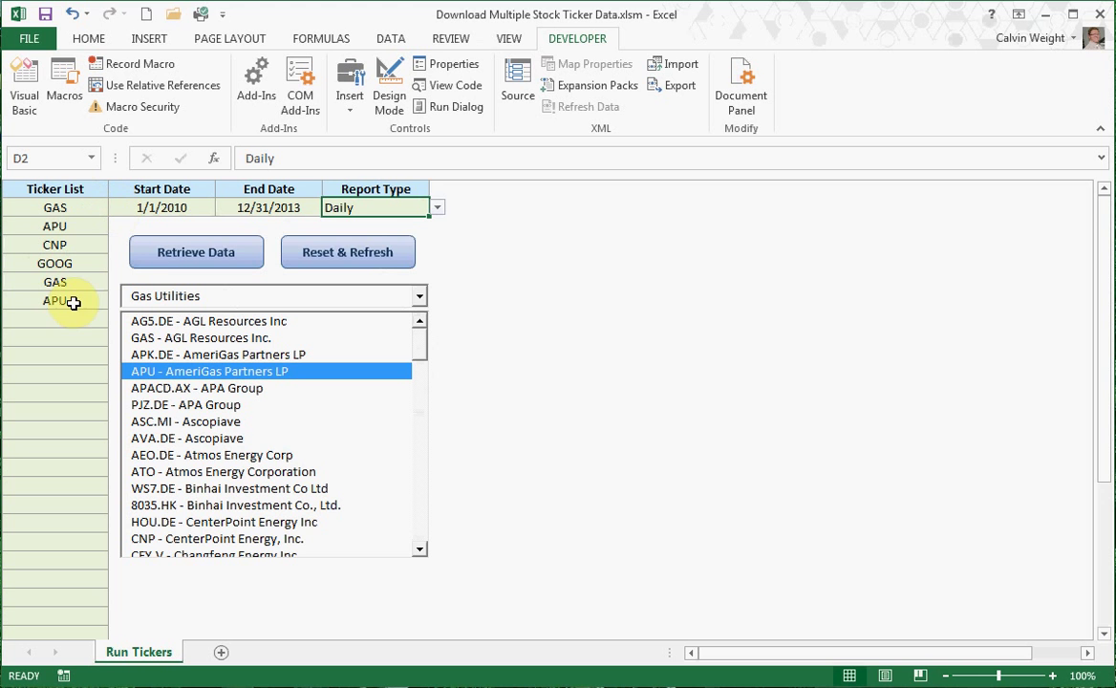
# - Retrieve price data for GAS, APU, CNP and GOOG, and check the GAS sheet's results
pyautogui.click(182, 254)
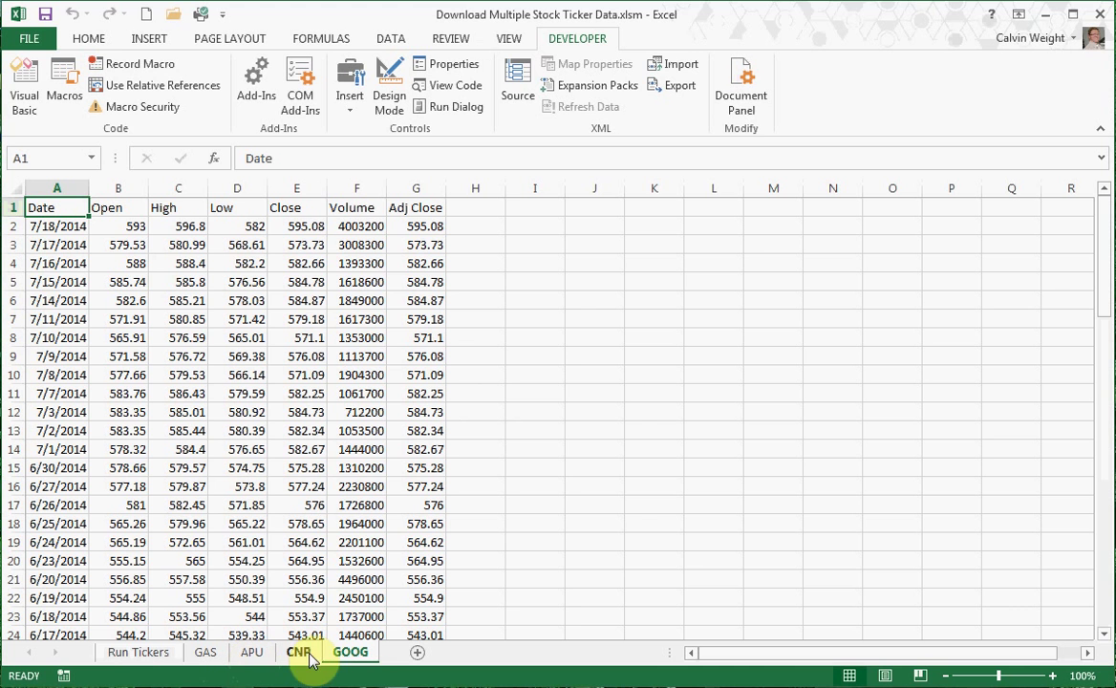
pyautogui.click(98, 655)
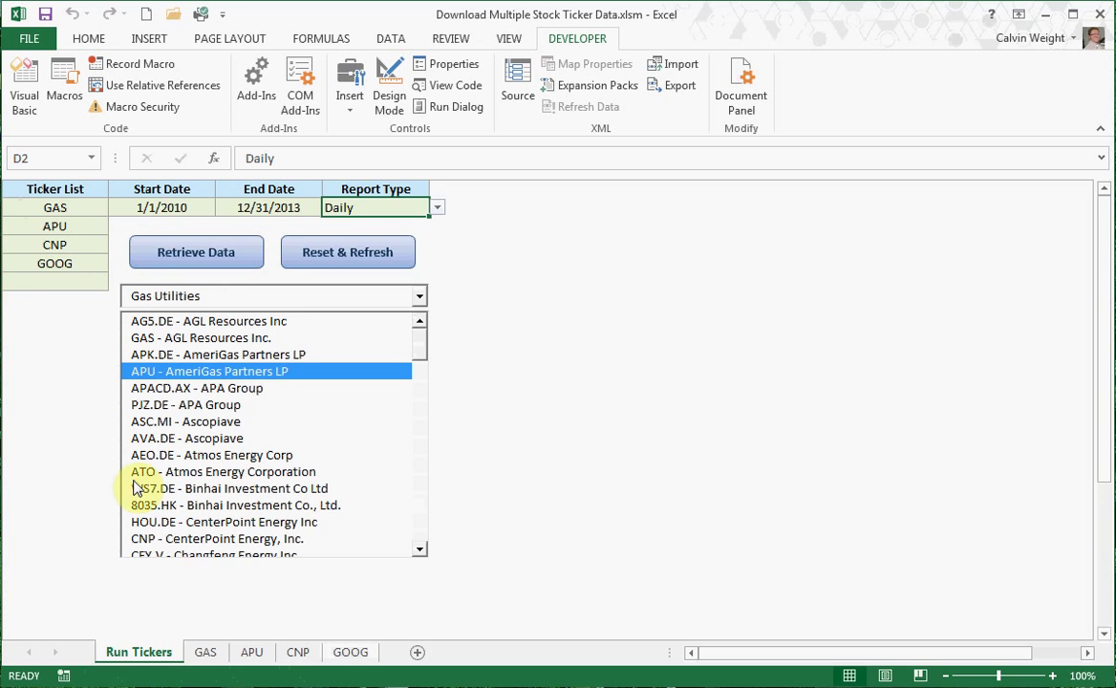
pyautogui.click(214, 656)
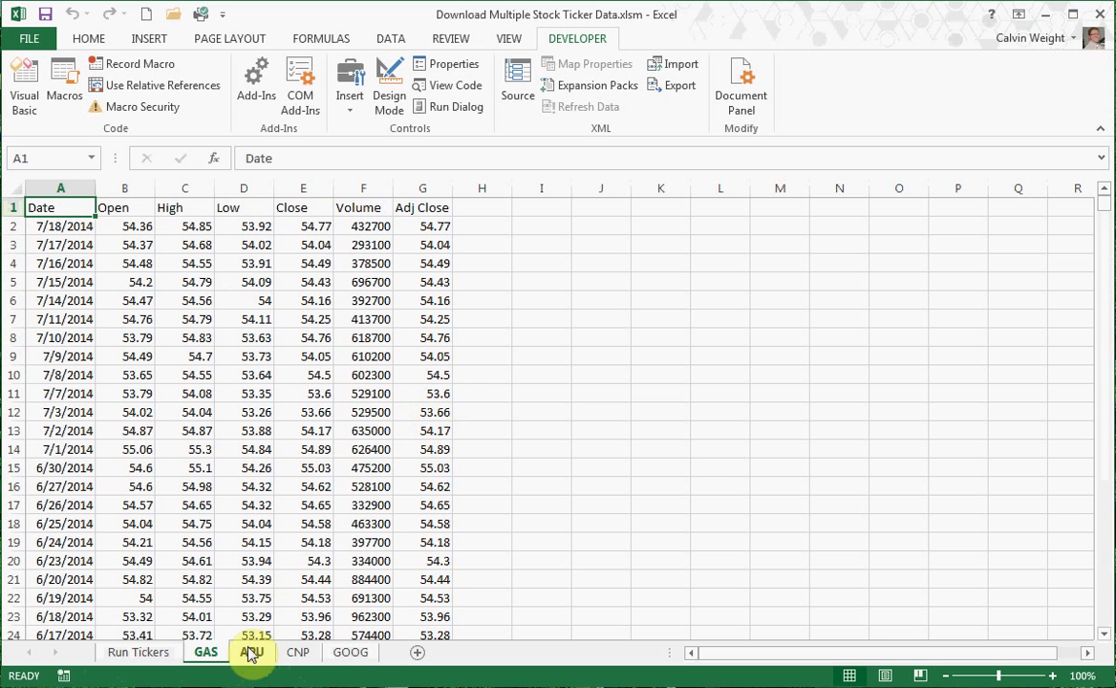
pyautogui.click(148, 651)
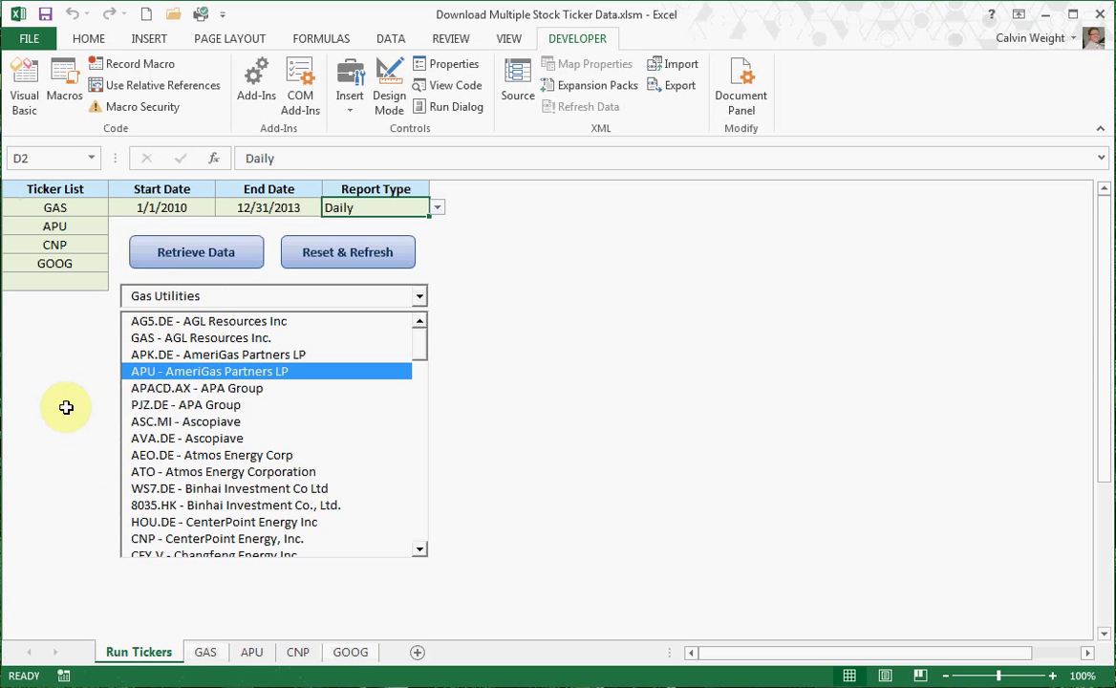
pyautogui.click(184, 256)
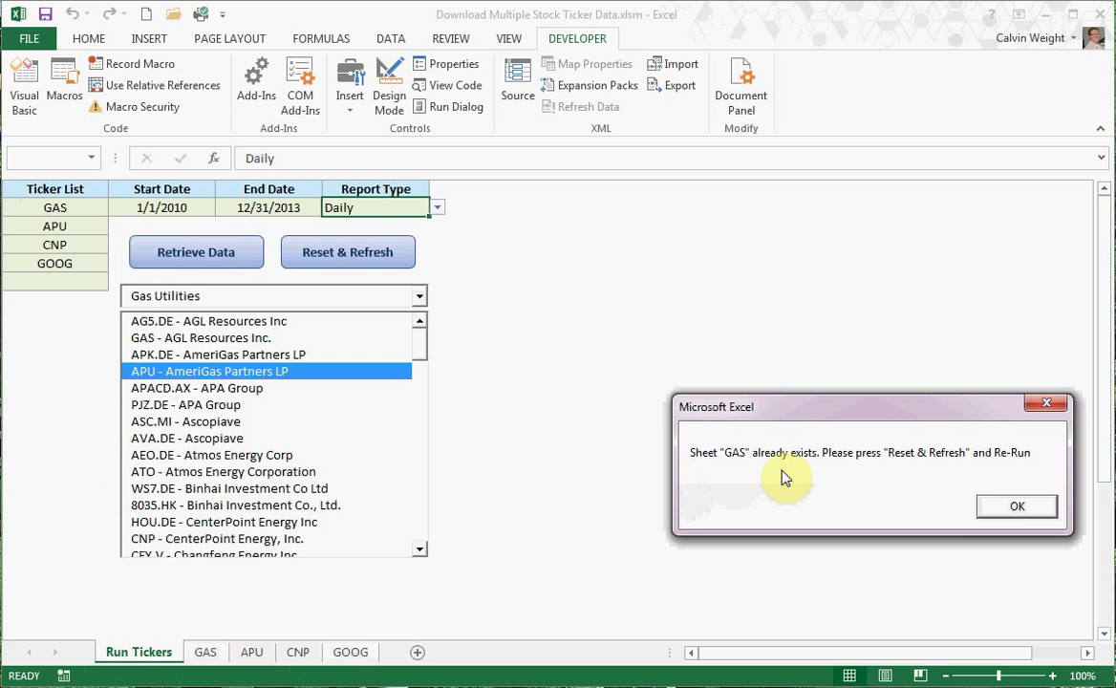
pyautogui.click(1005, 510)
pyautogui.click(1007, 510)
pyautogui.click(1007, 510)
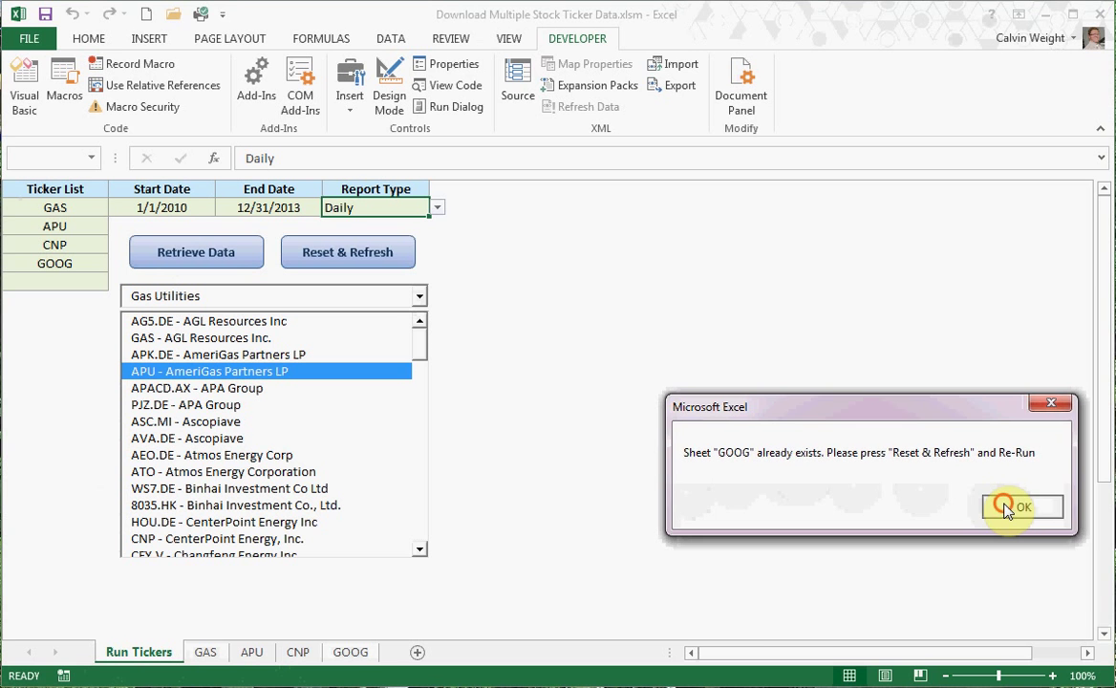
pyautogui.click(1006, 509)
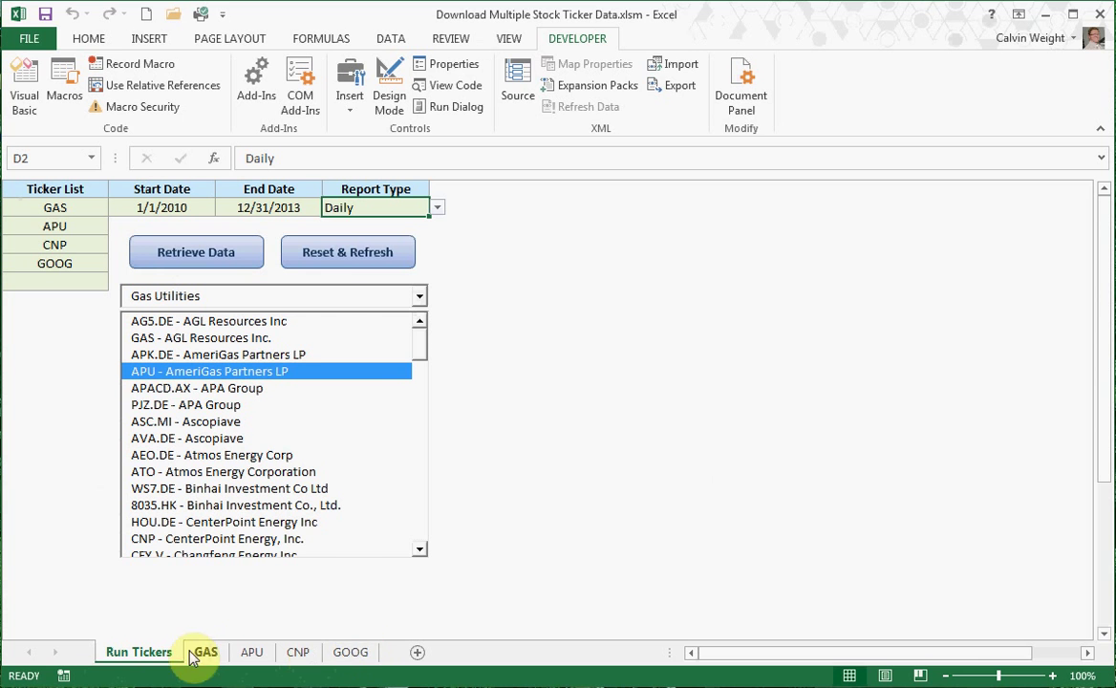
# - Run Reset & Refresh to clear the Ticker List and delete the four ticker sheets
pyautogui.click(325, 258)
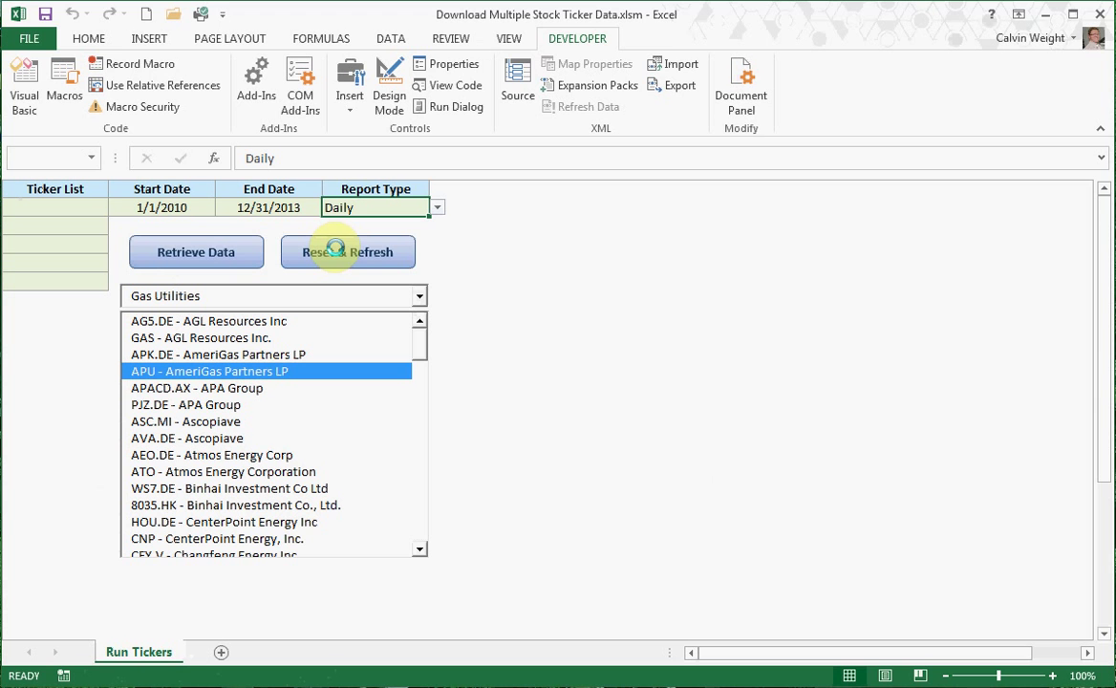